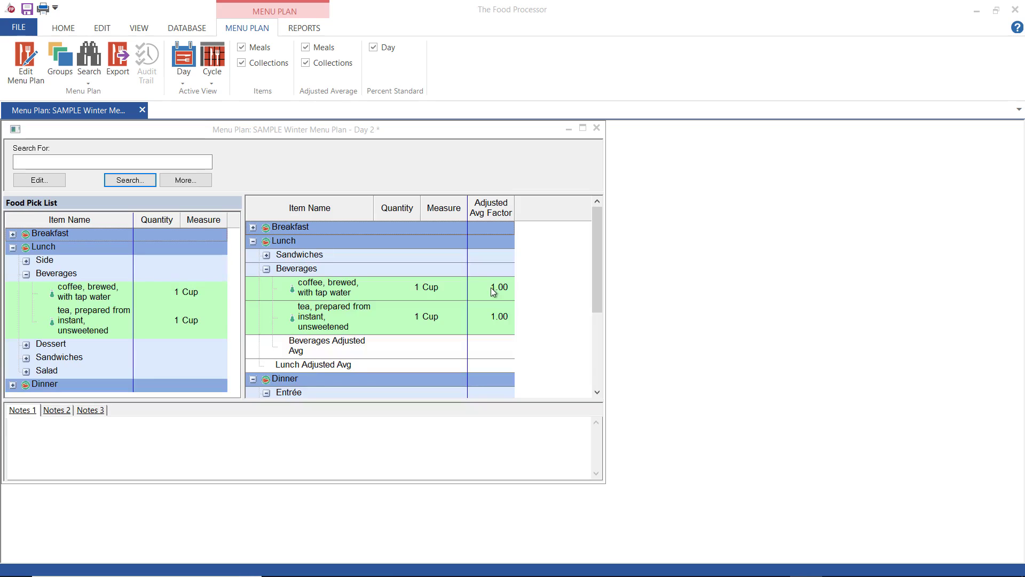
Search for cola with Day 2's Lunch Beverages collection selected and choose soda, Coca-Cola
click(146, 162)
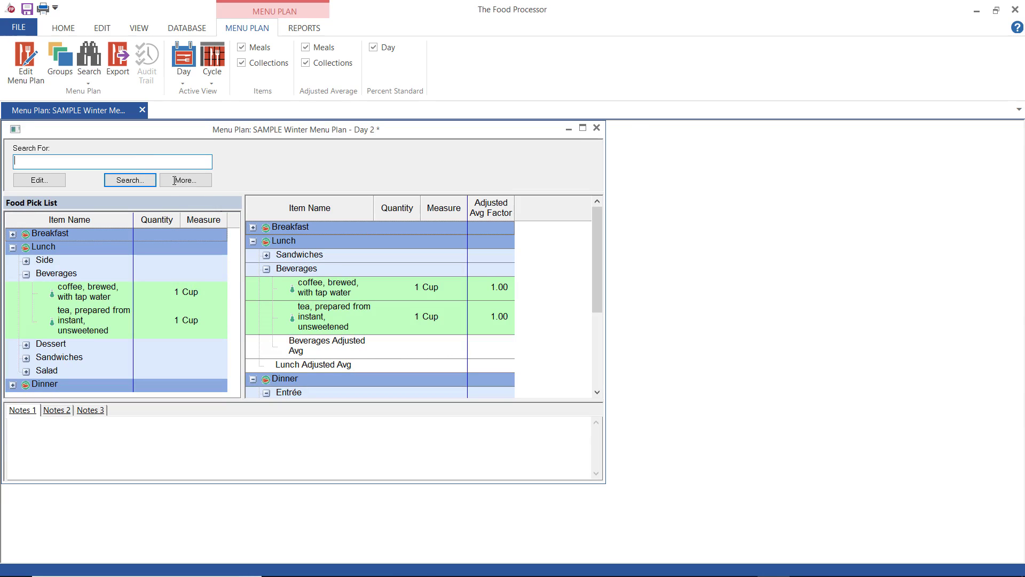
click(301, 269)
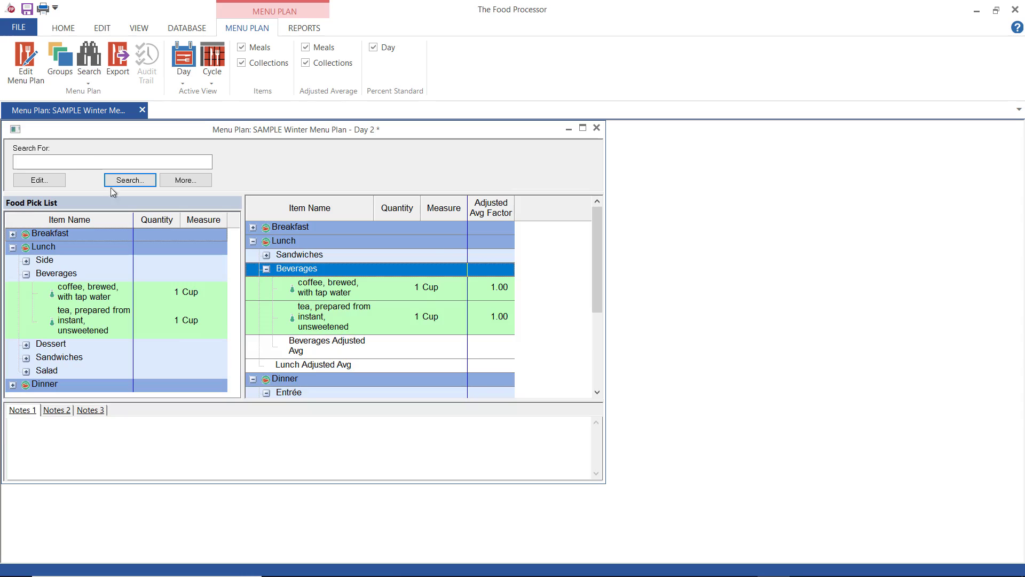
click(93, 162)
text(cola)
key(Return)
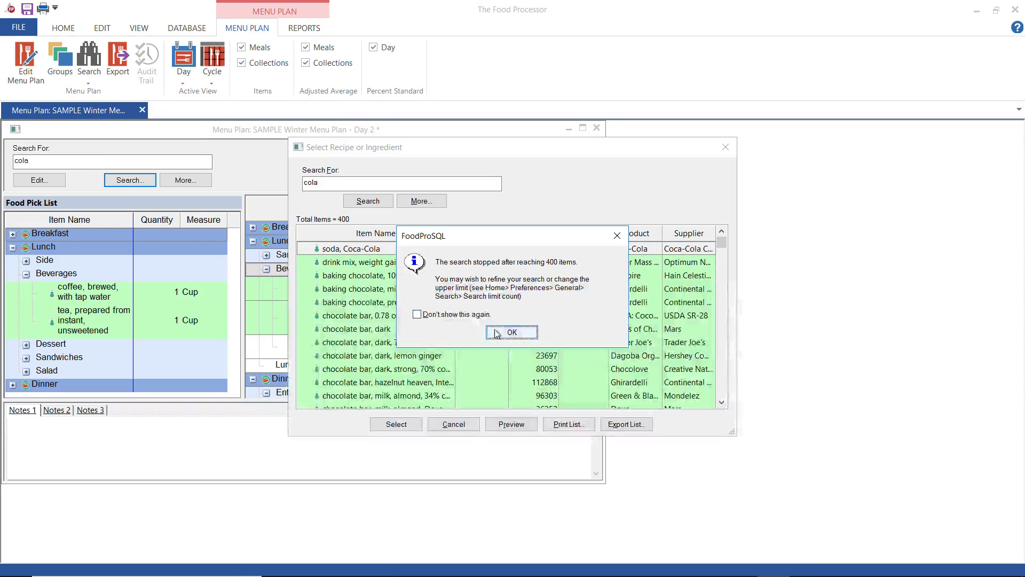
click(497, 332)
double_click(489, 251)
Set the Coca-Cola quantity to 10 Fluid ounce and add it to the Lunch Beverages collection
text(10)
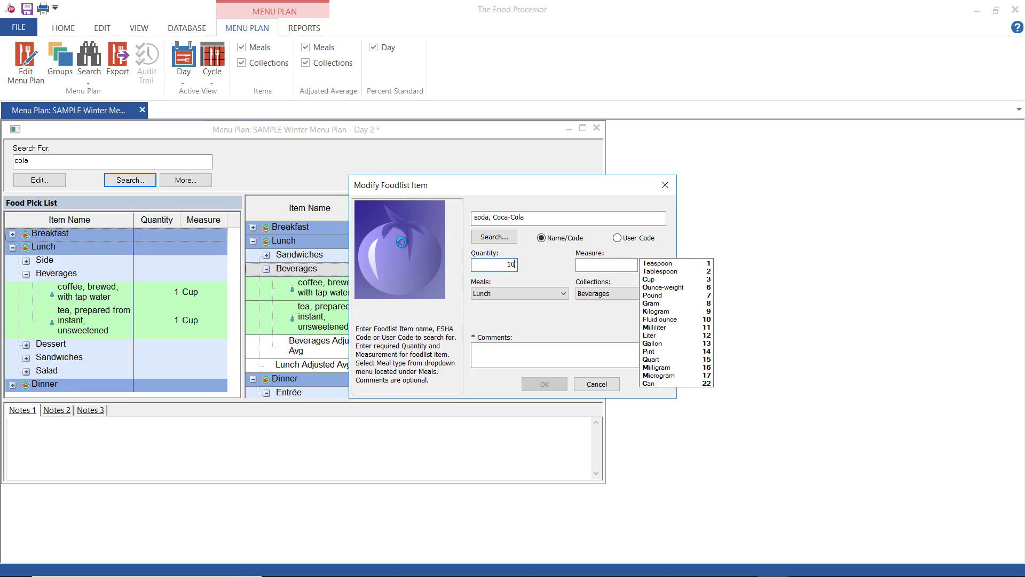
key(Tab)
text(10)
key(Return)
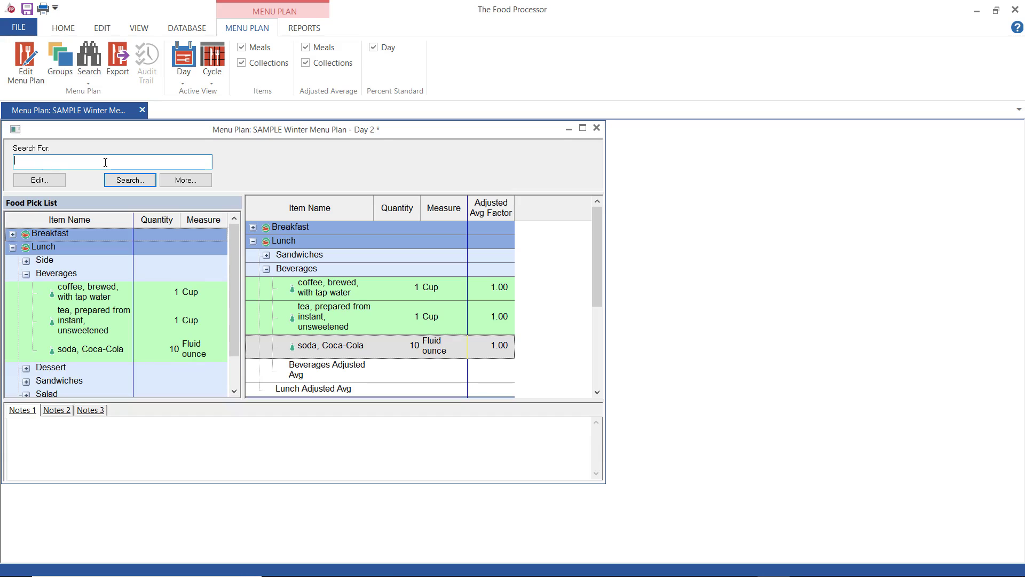
Collapse Lunch in the Food Pick List and the Lunch and Dinner meals in the Day 2 list
click(13, 248)
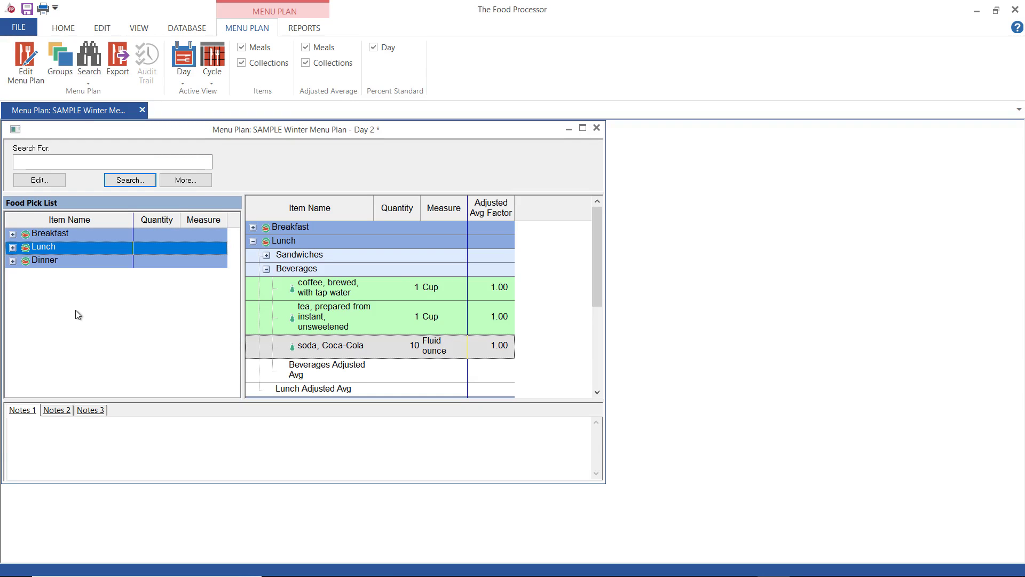
click(253, 241)
click(253, 255)
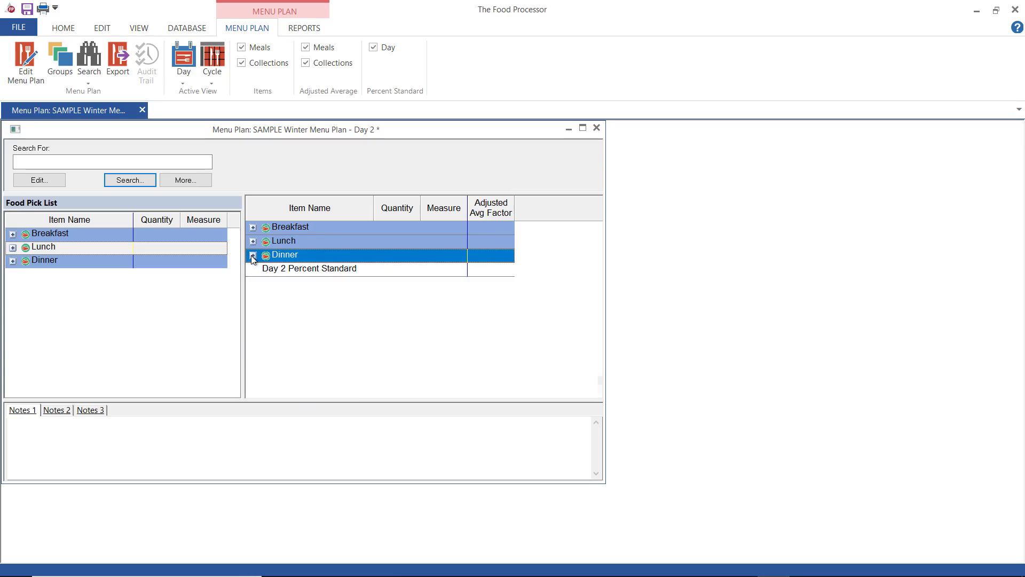
click(253, 255)
click(253, 255)
click(267, 272)
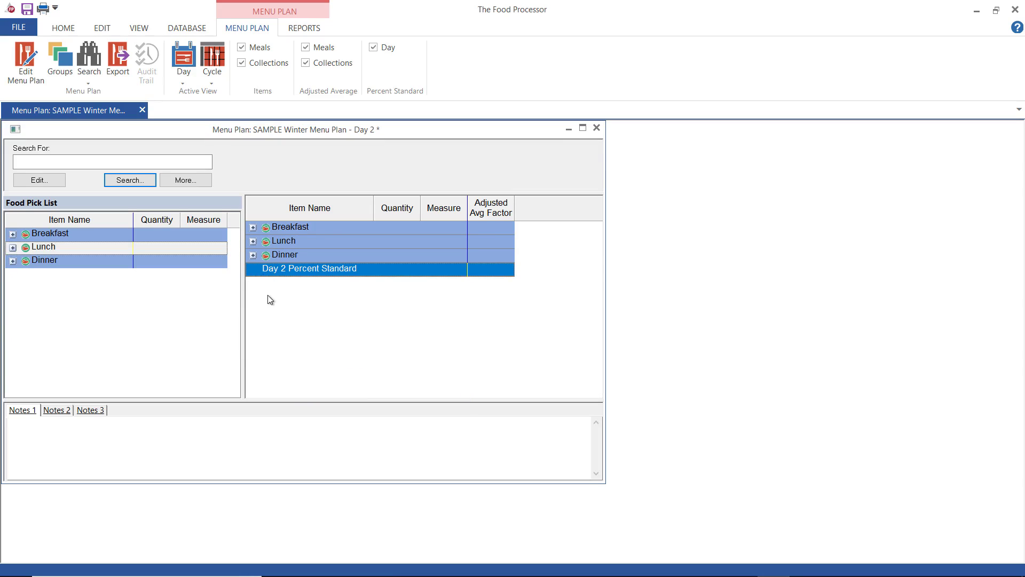
Search for ginger ale and choose the plain USDA soda, ginger ale item
click(91, 163)
text(g)
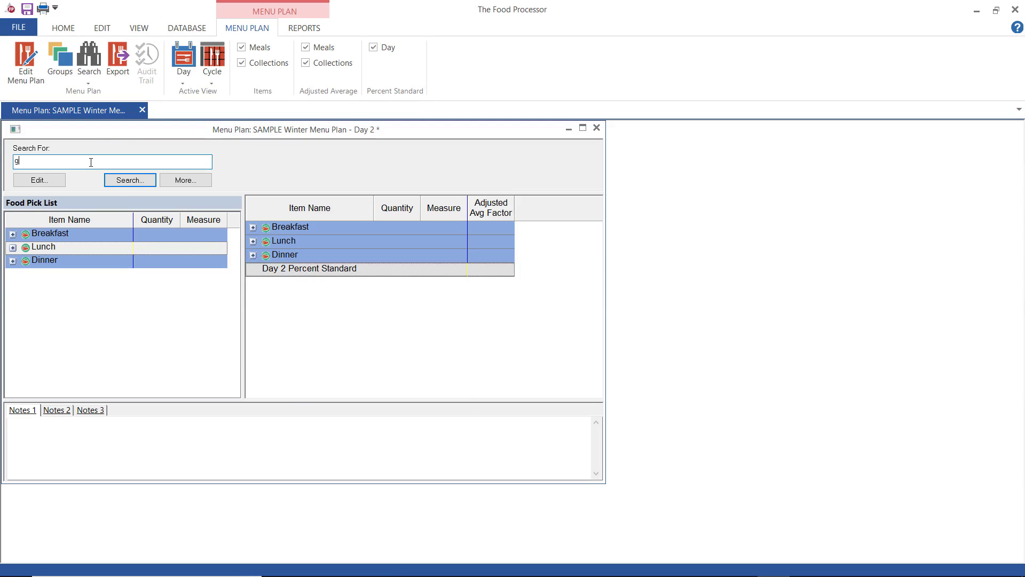
text(inger ale)
key(Return)
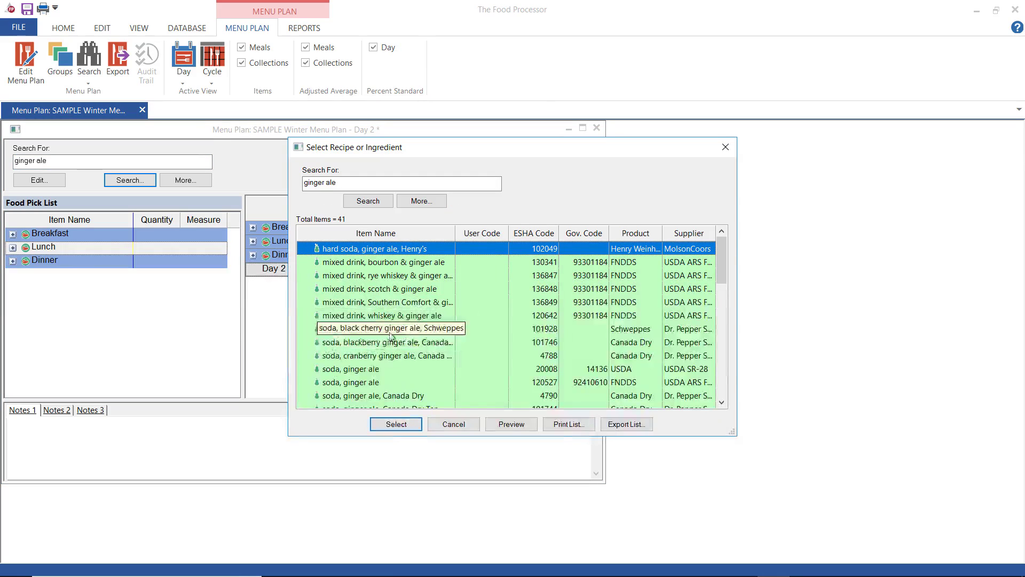
double_click(365, 369)
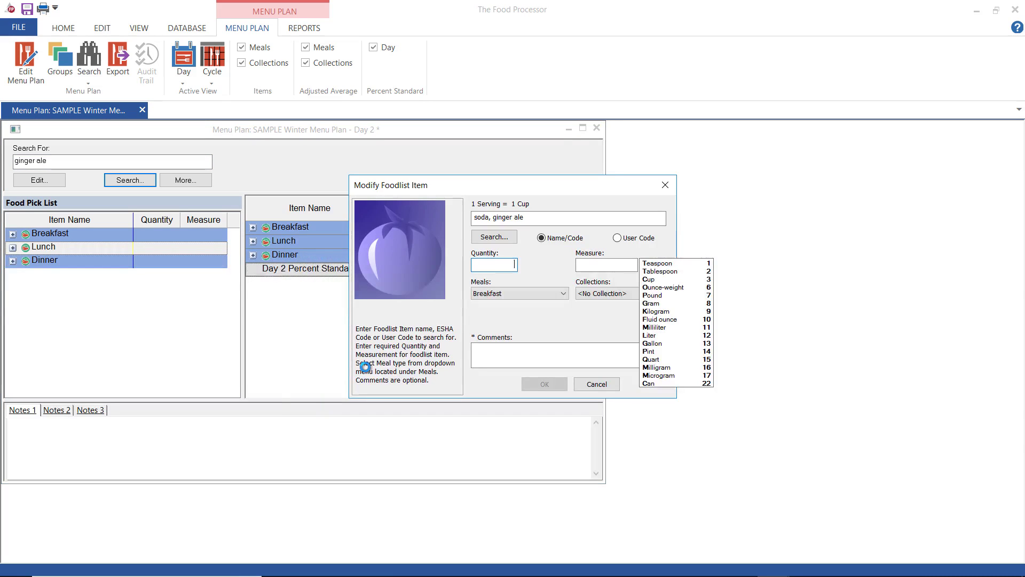
Add the ginger ale as 12 Fluid ounce, assigned to No Meal without a collection
text(12)
key(Tab)
text(10)
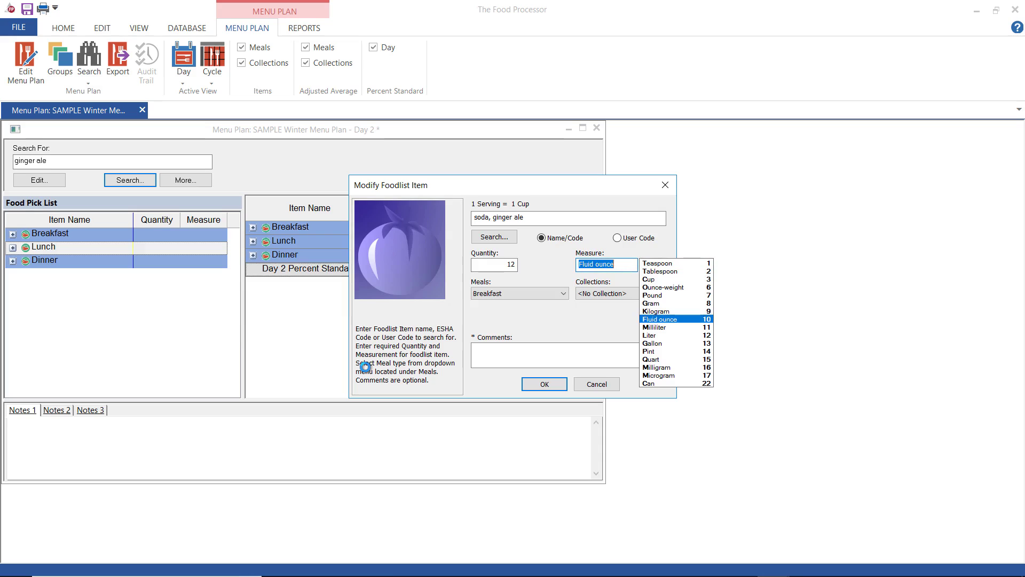
click(501, 294)
click(491, 304)
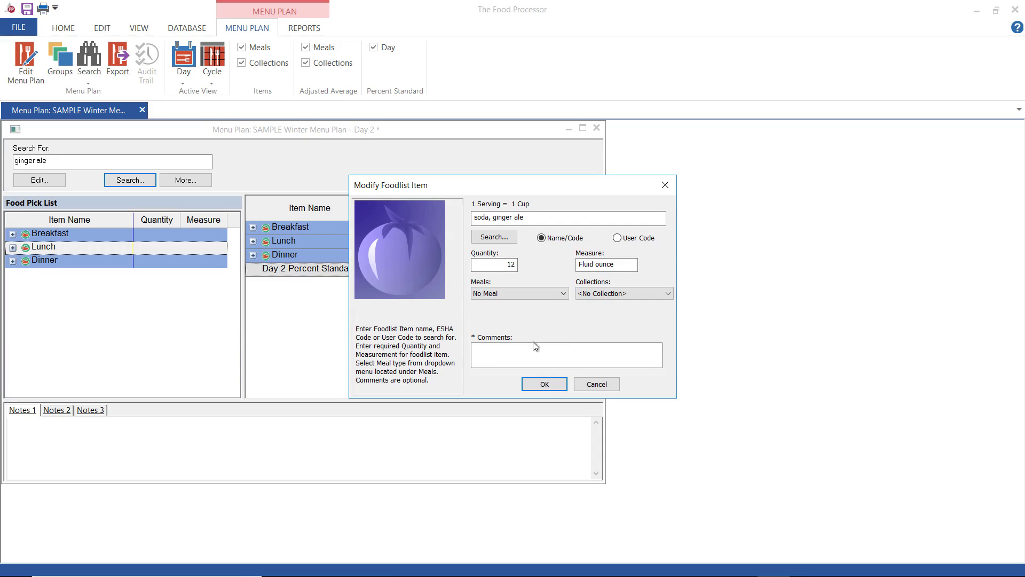
click(543, 393)
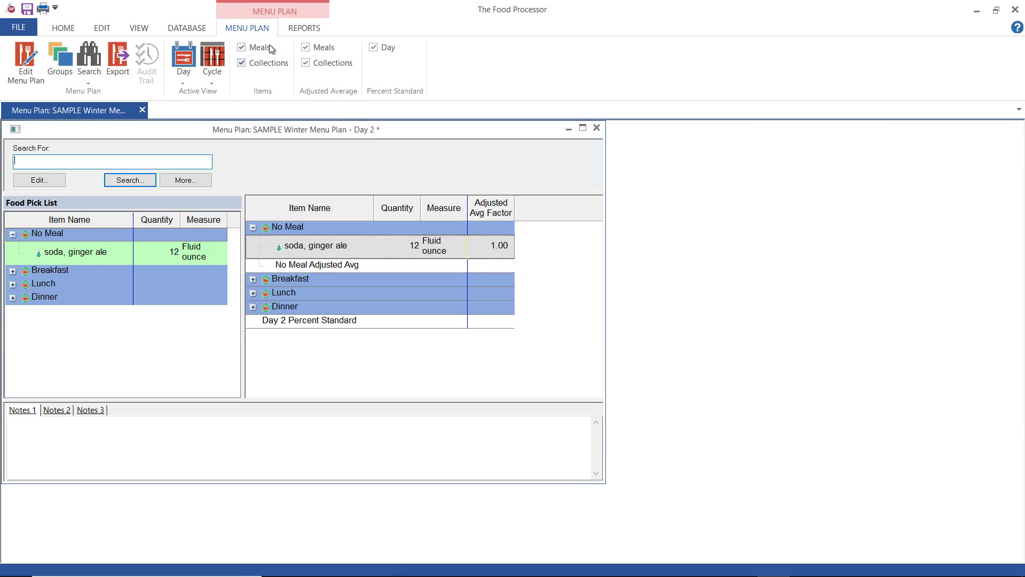
Hide the meal and collection headings in the item lists and restore both
click(241, 47)
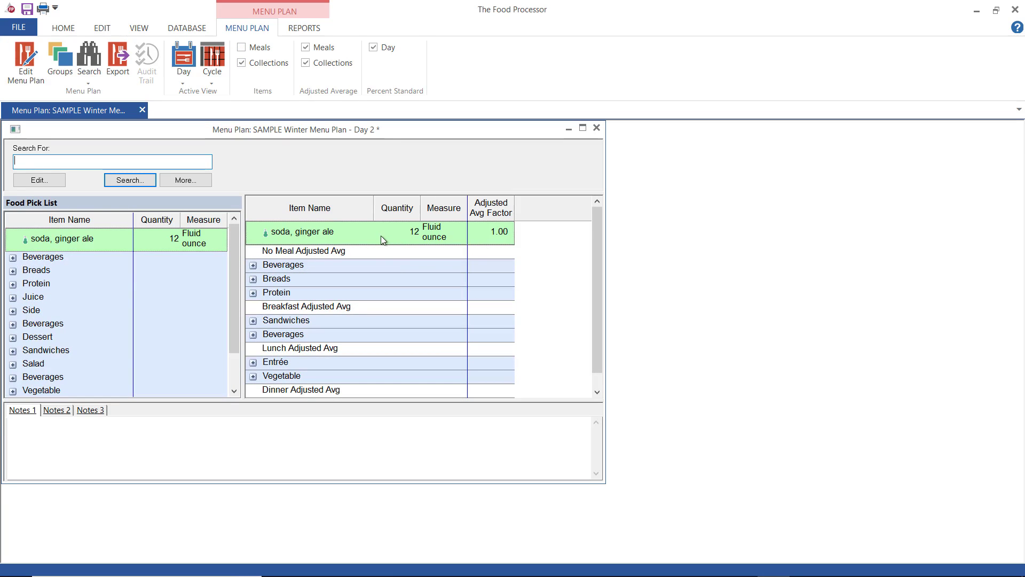
click(244, 62)
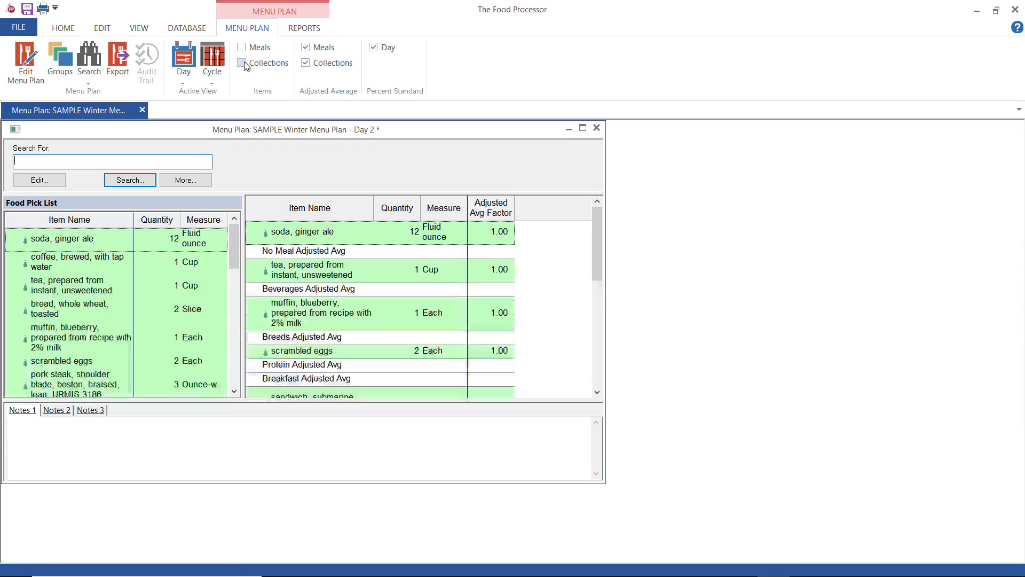
click(243, 63)
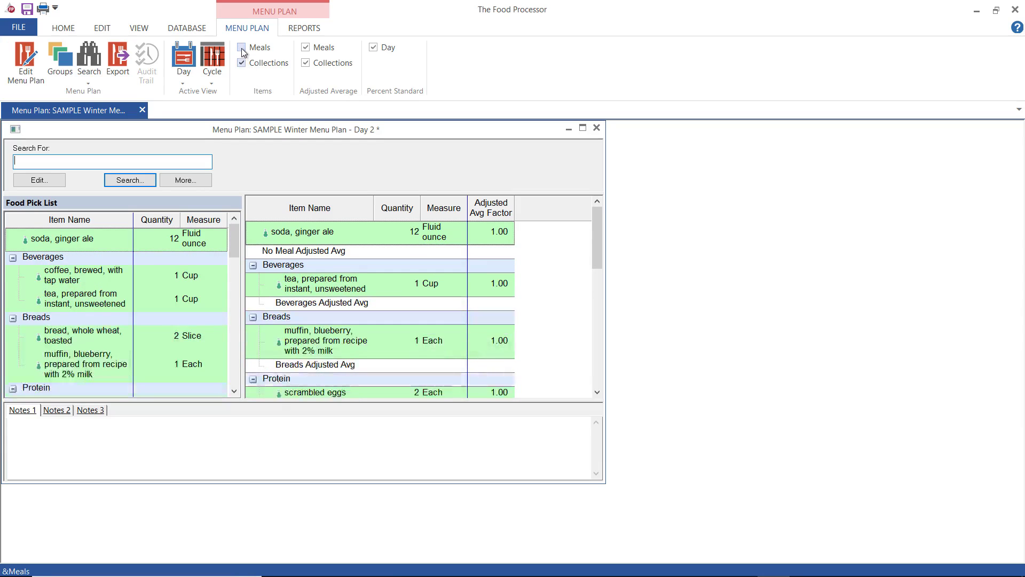
click(241, 47)
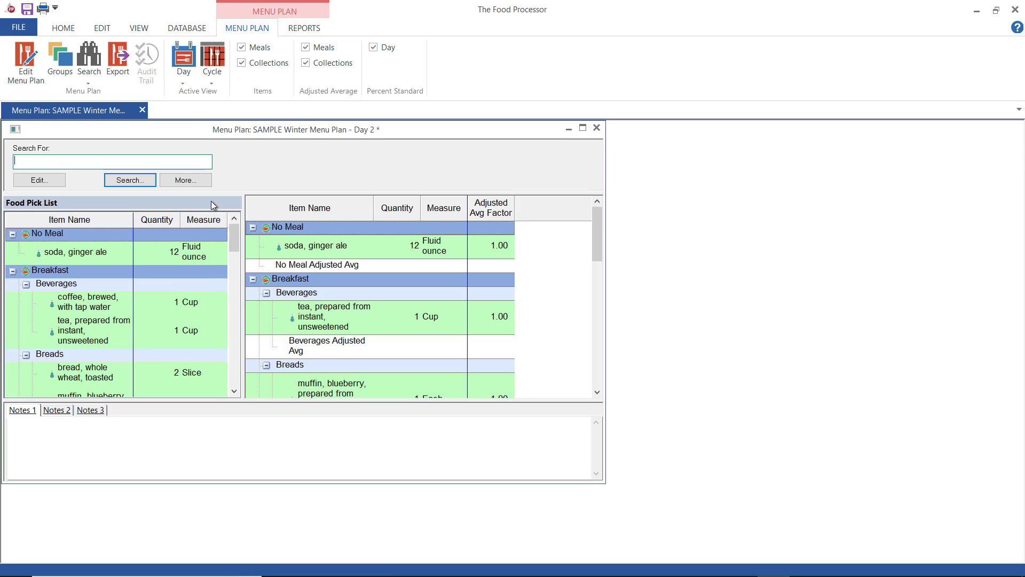
Add a new day to the menu plan and put the Breakfast brewed coffee from the Food Pick List into it
click(183, 72)
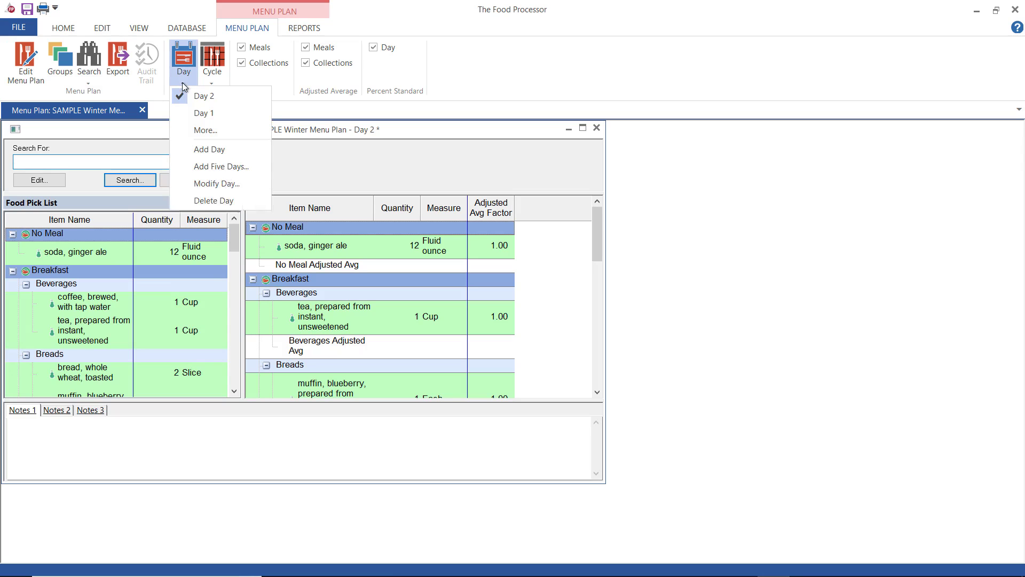
click(207, 151)
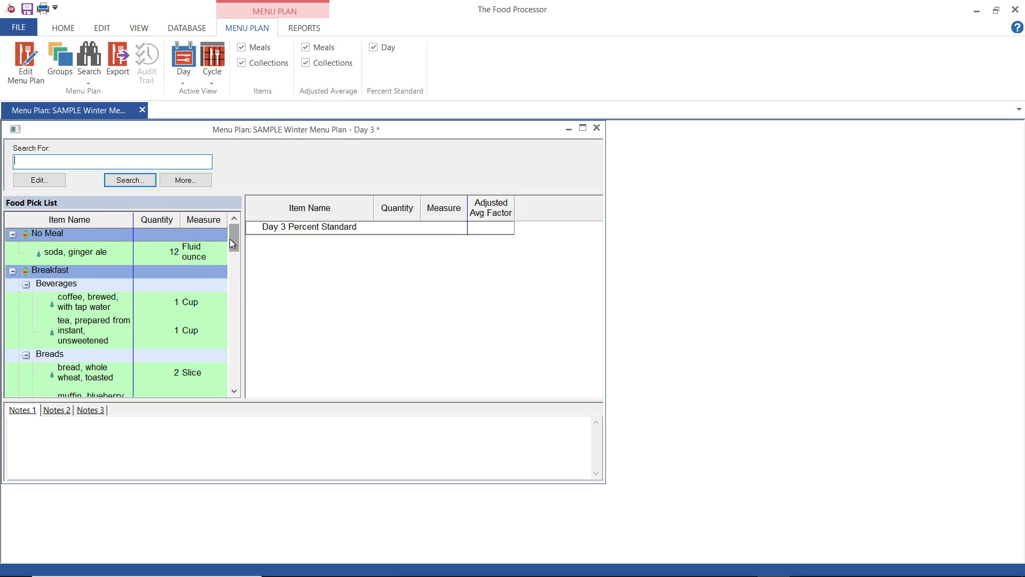
mouse_move(231, 239)
mouse_down()
mouse_move(238, 357)
mouse_move(238, 242)
mouse_up()
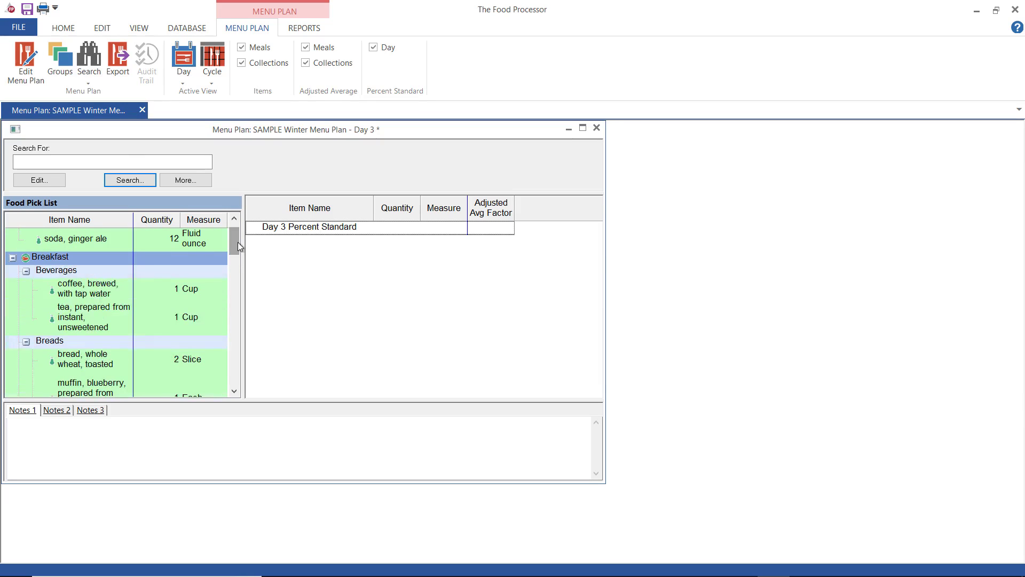
click(93, 293)
double_click(94, 293)
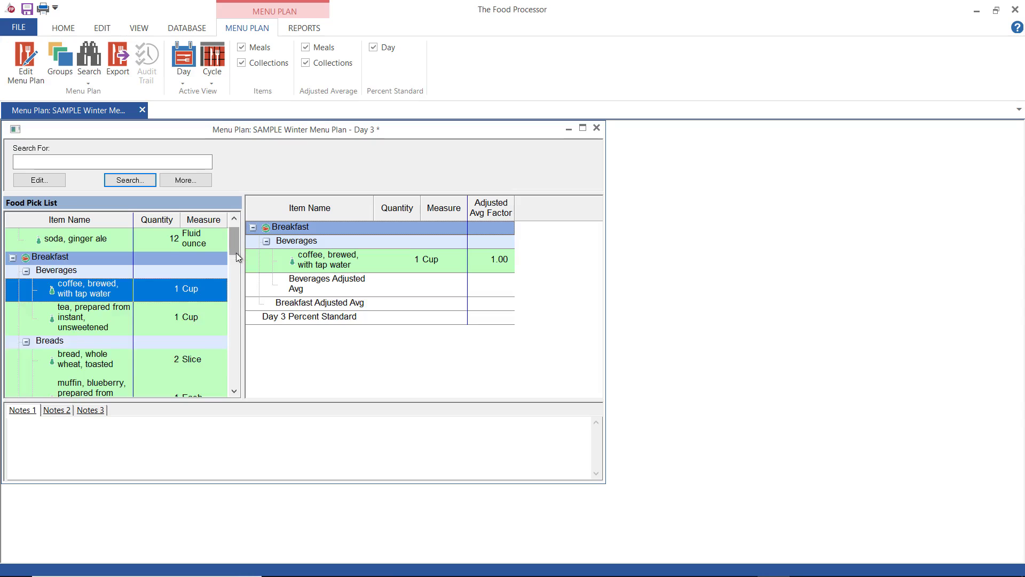
Add the whole Breakfast Breads collection from the Food Pick List to Day 3
scroll(236, 252, down, 1)
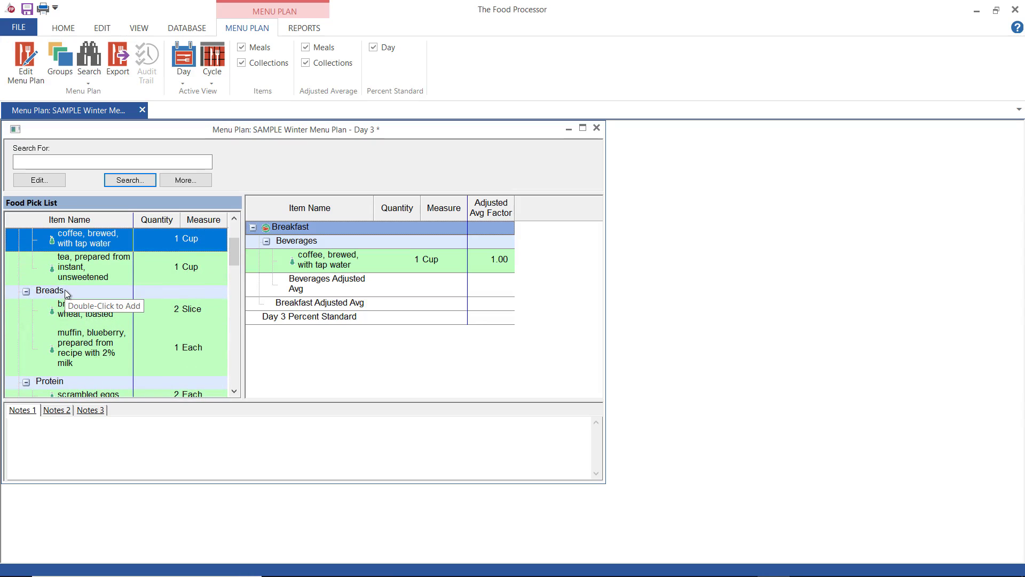
drag(64, 291, 351, 370)
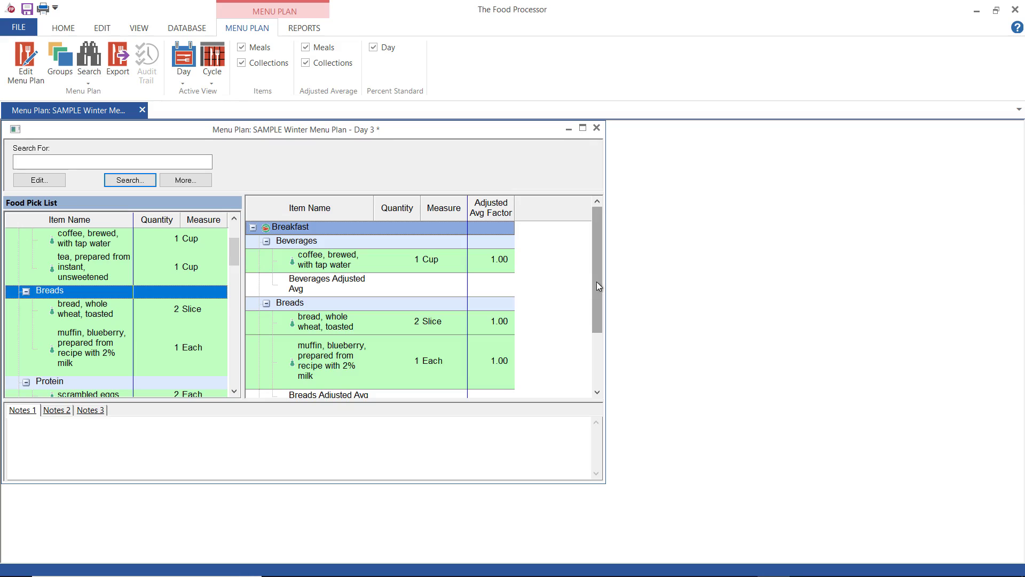
scroll(597, 281, down, 2)
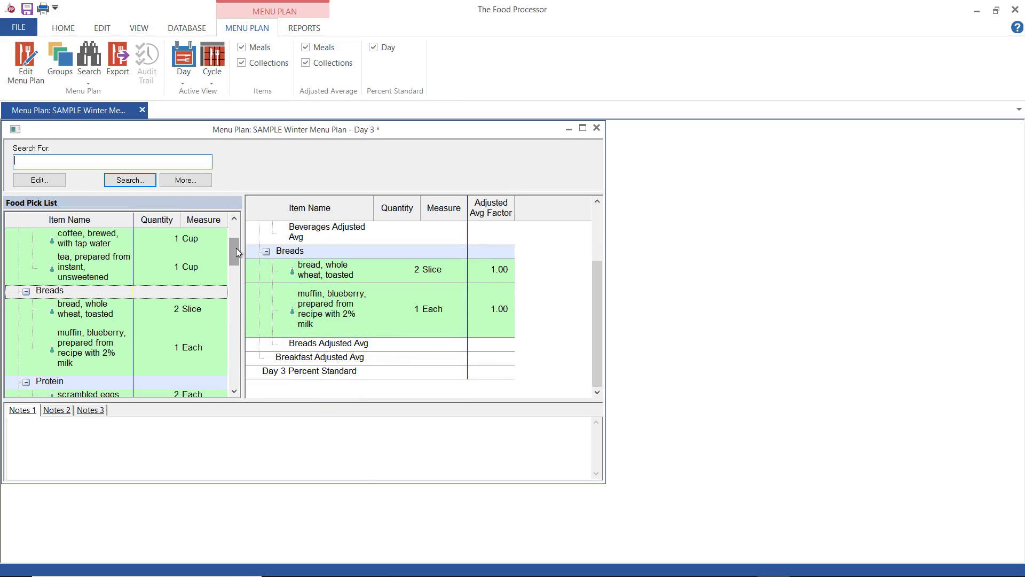
Add the entire Lunch meal from the Food Pick List to Day 3 and review its added items
drag(236, 247, 236, 279)
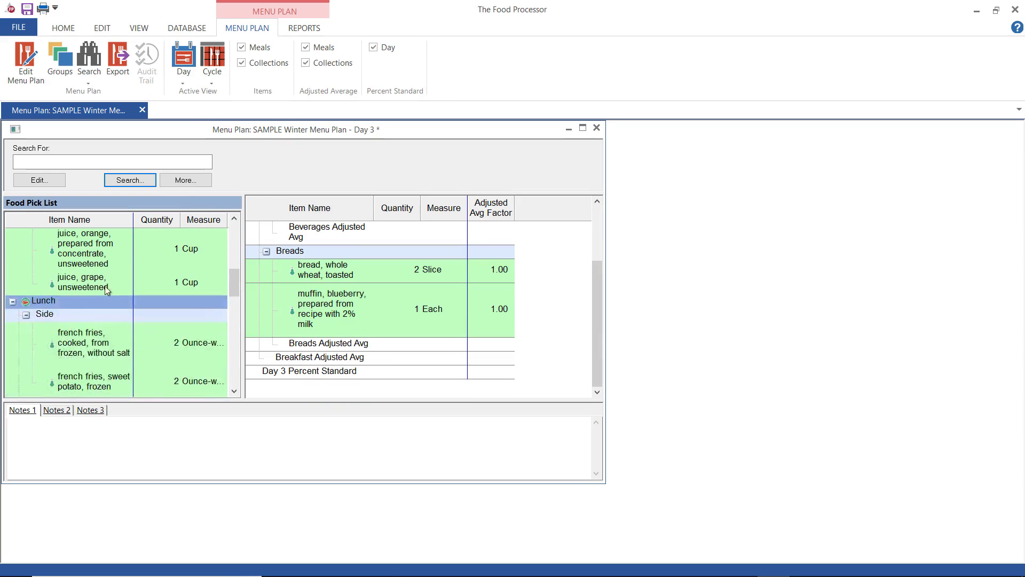
drag(49, 301, 598, 267)
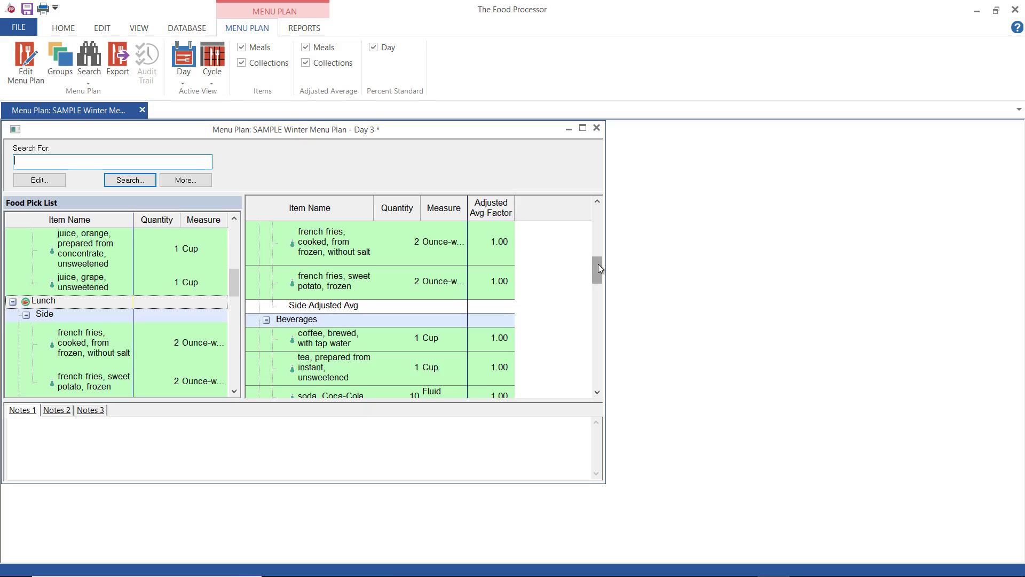
scroll(598, 267, down, 4)
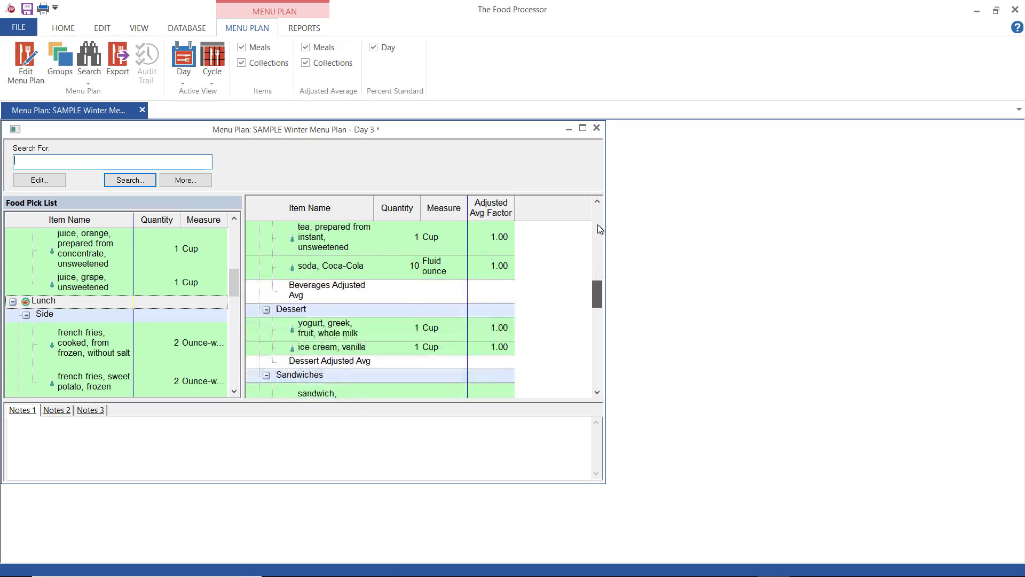
scroll(599, 229, up, 5)
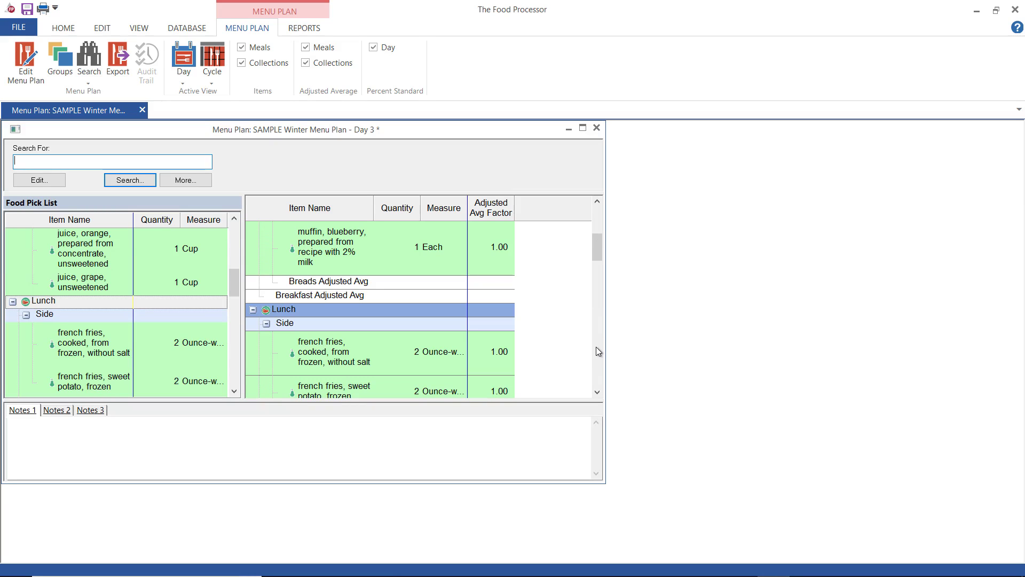
scroll(596, 347, down, 2)
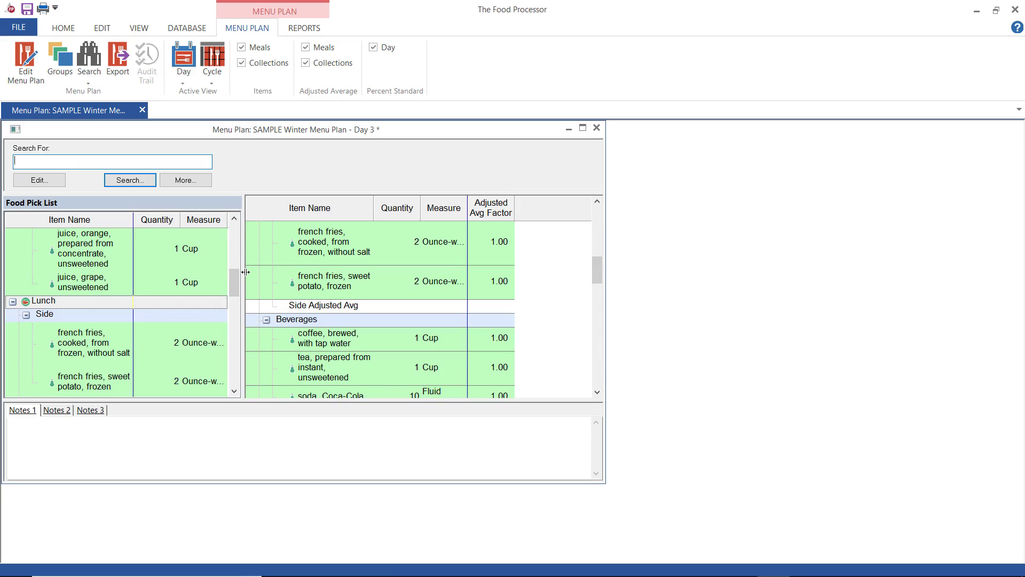
Widen the Food Pick List pane and delete the ginger ale soda under No Meal from the pick list only
drag(244, 276, 293, 274)
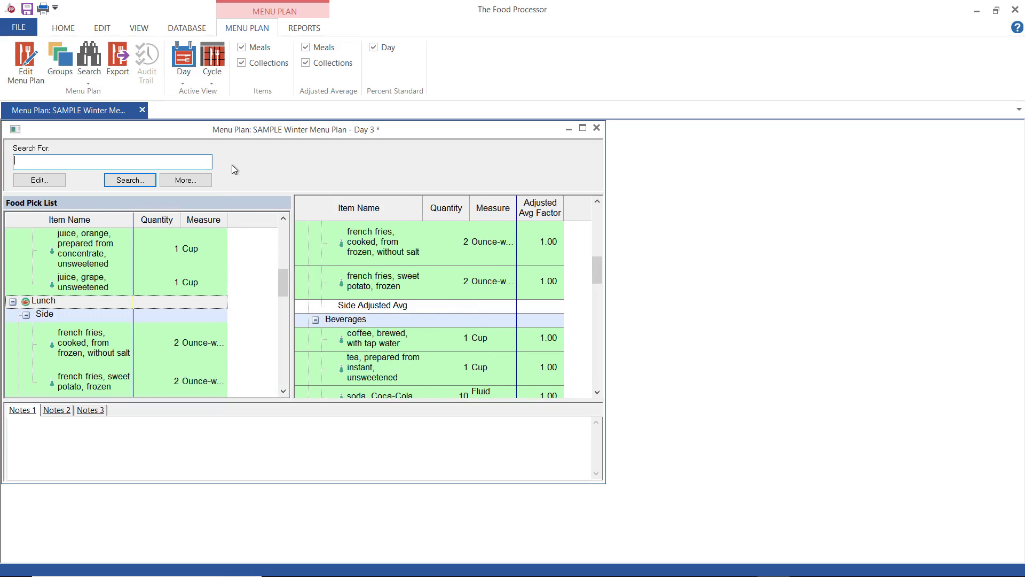
click(284, 240)
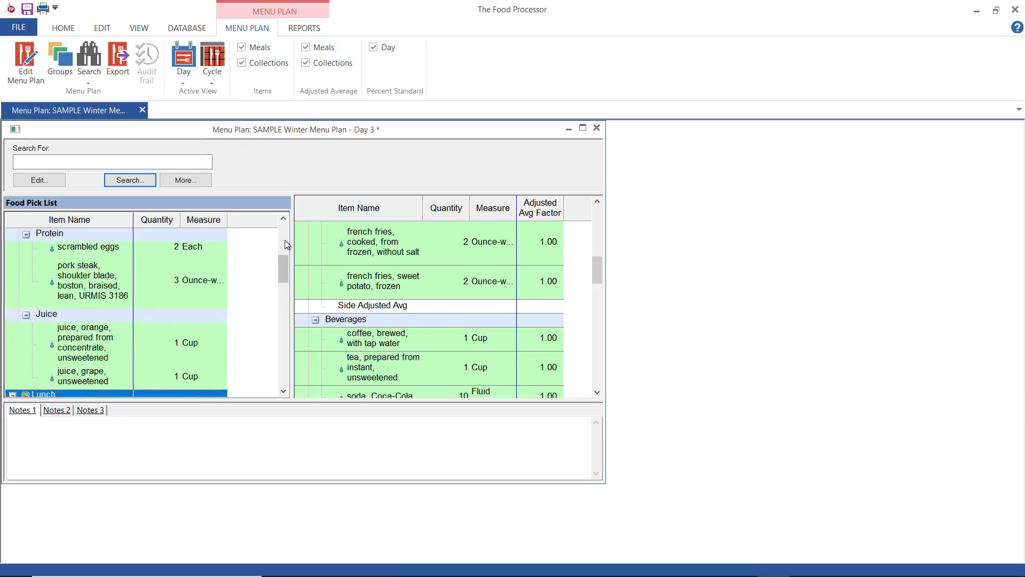
click(285, 239)
click(285, 239)
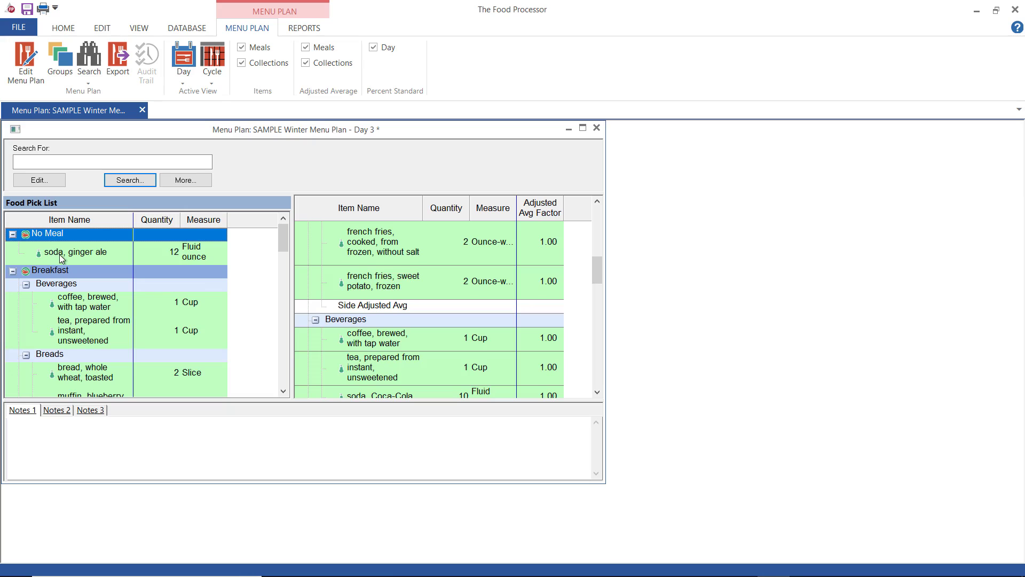
right_click(59, 254)
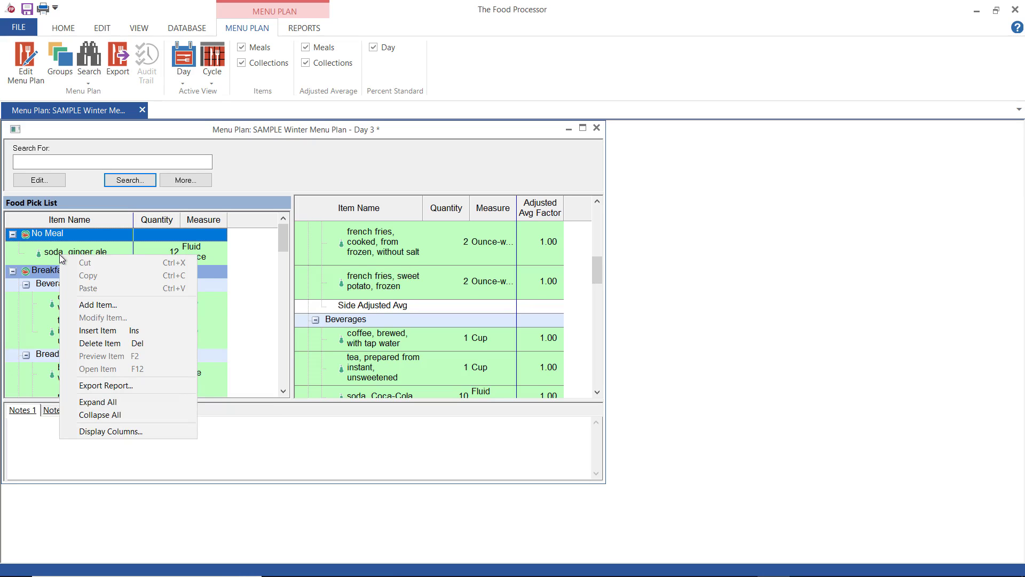
click(138, 344)
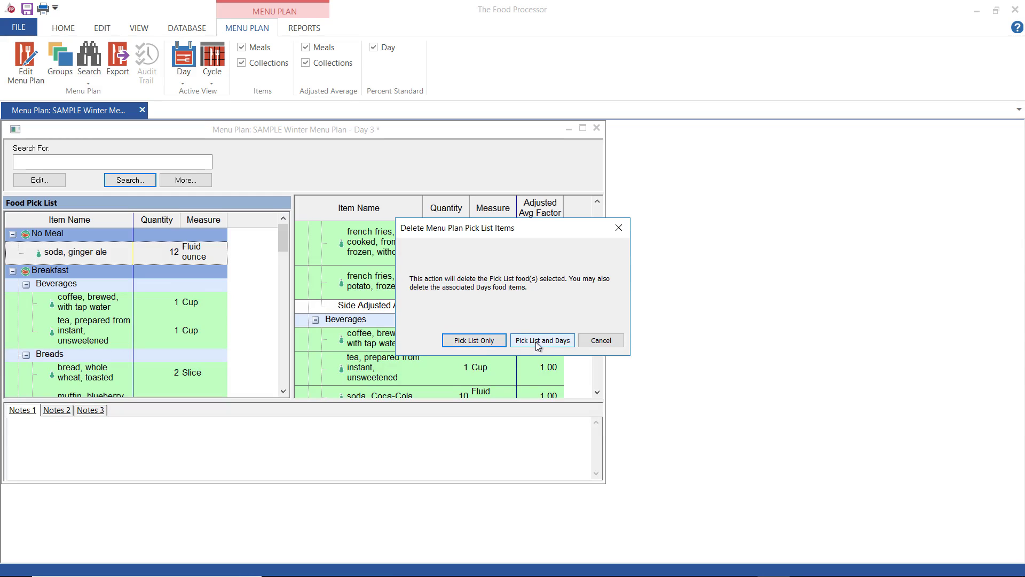
click(489, 343)
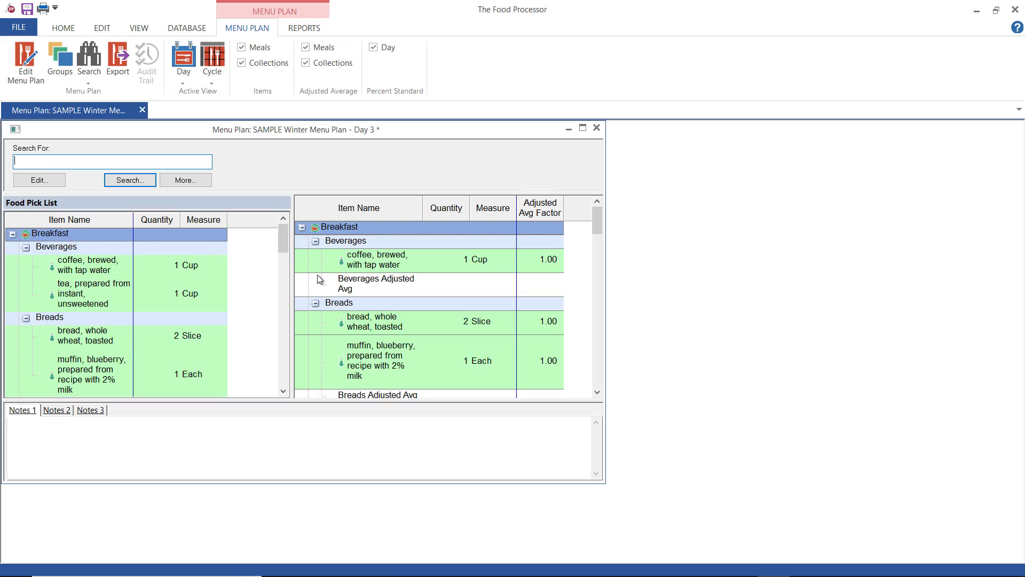
Collapse the Breakfast, Lunch and Dinner meals in the Food Pick List
mouse_move(283, 240)
mouse_down()
mouse_move(281, 389)
mouse_move(280, 232)
mouse_up()
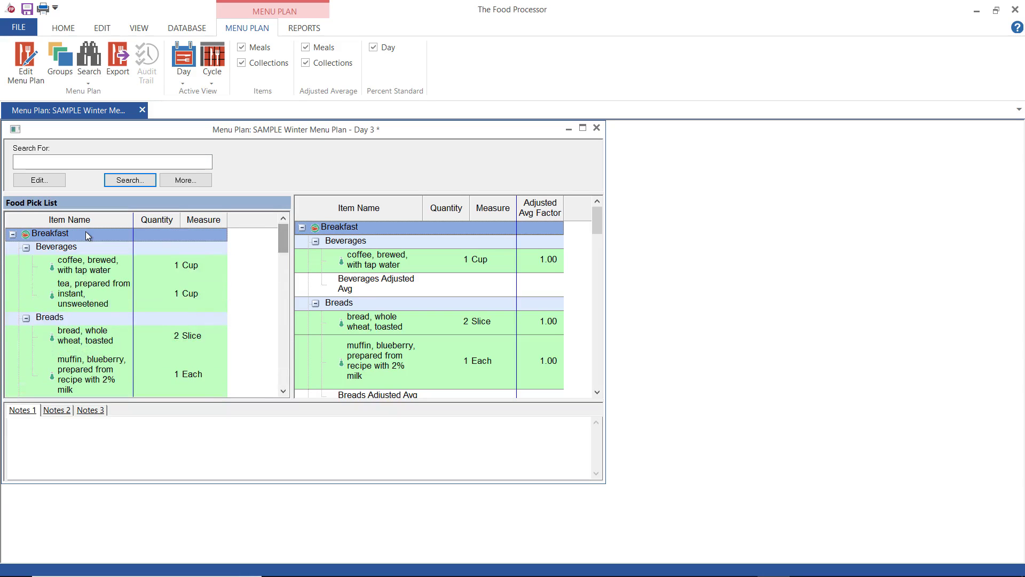
click(13, 235)
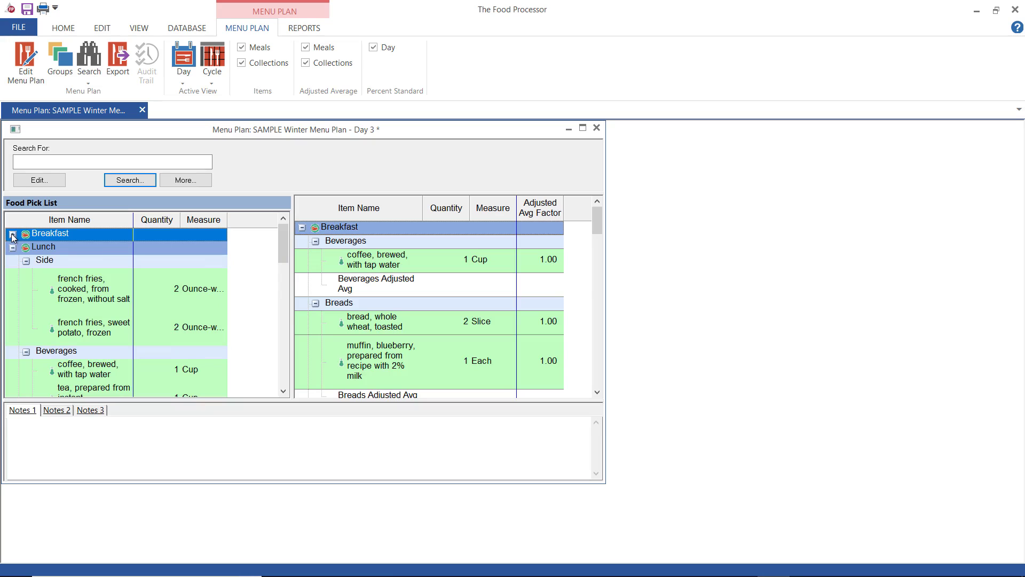
click(13, 248)
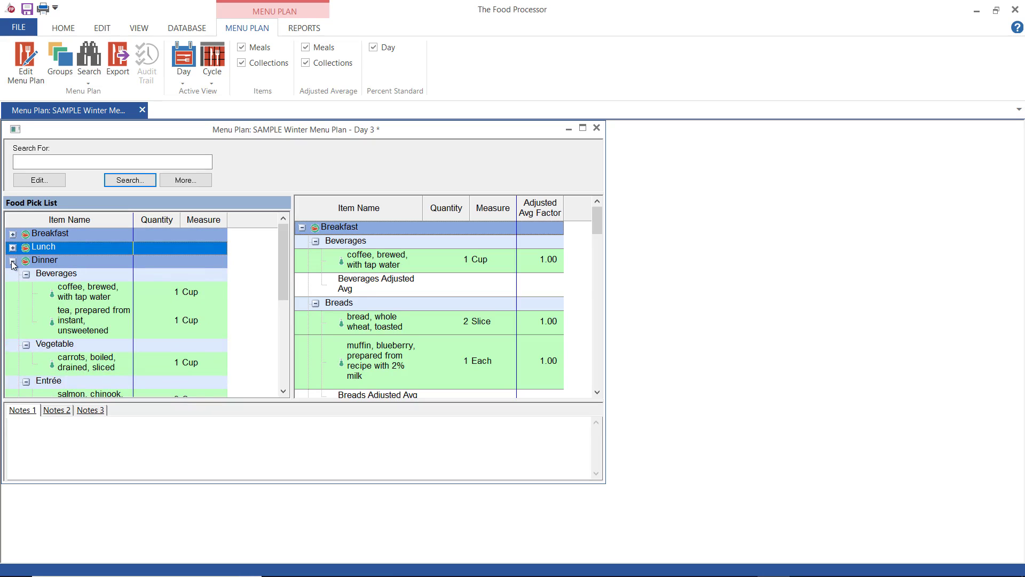
click(12, 262)
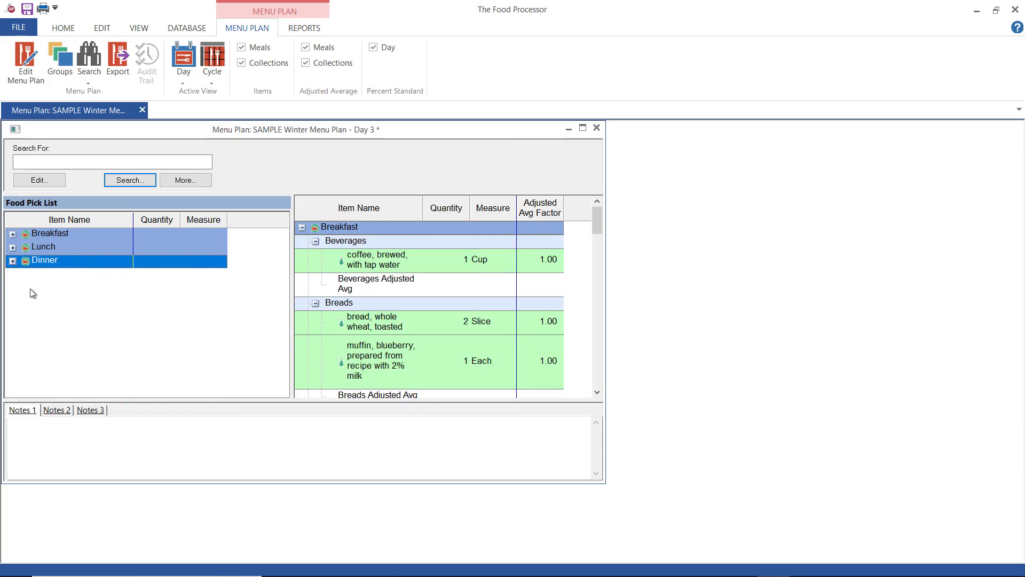
Search for "waffle" and add "waffles, buttermilk, frozen" to the pick list's Dinner meal with a quantity of 2 Each
right_click(30, 293)
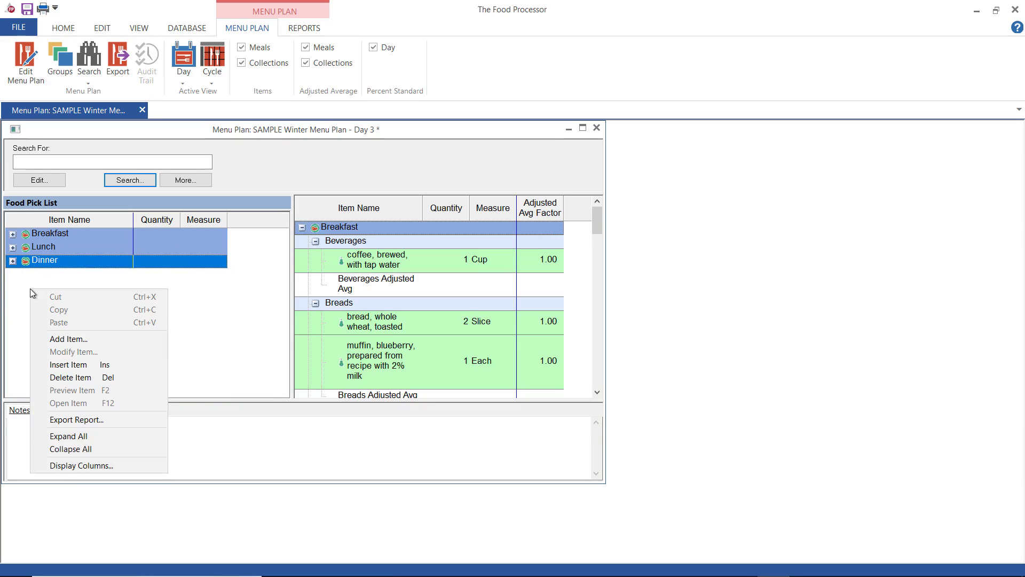
click(82, 341)
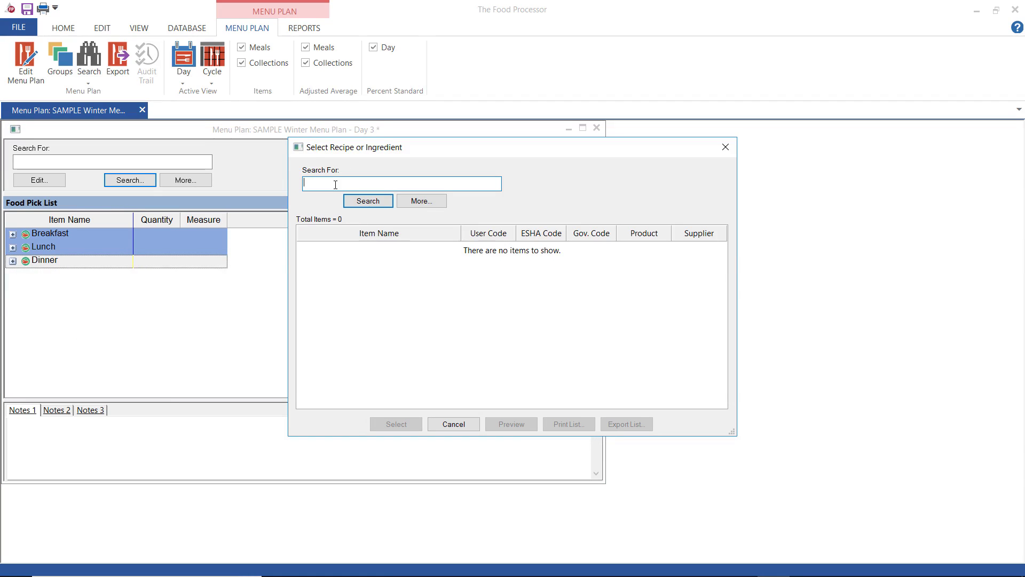
text(waffle)
key(Return)
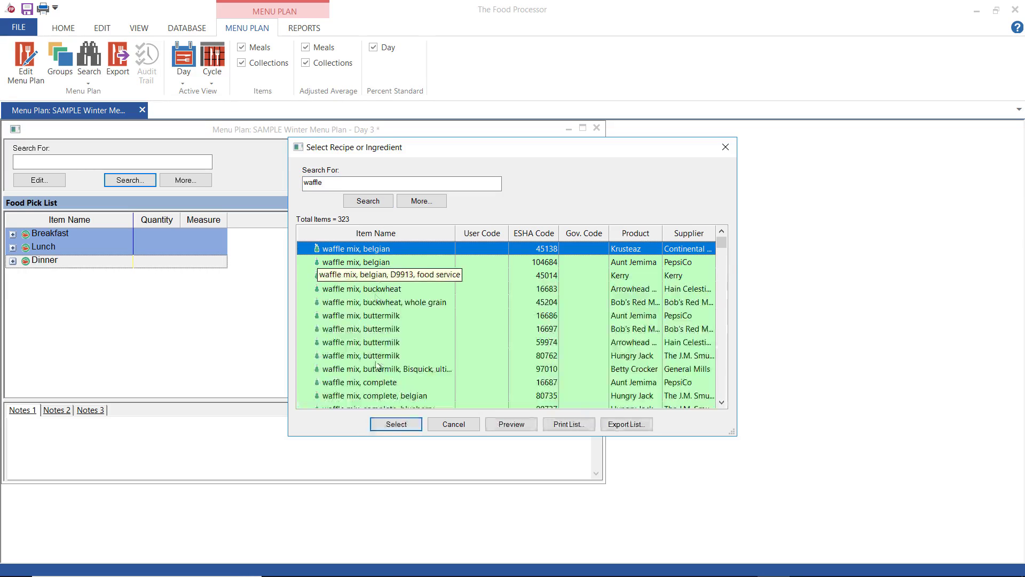
scroll(725, 299, down, 20)
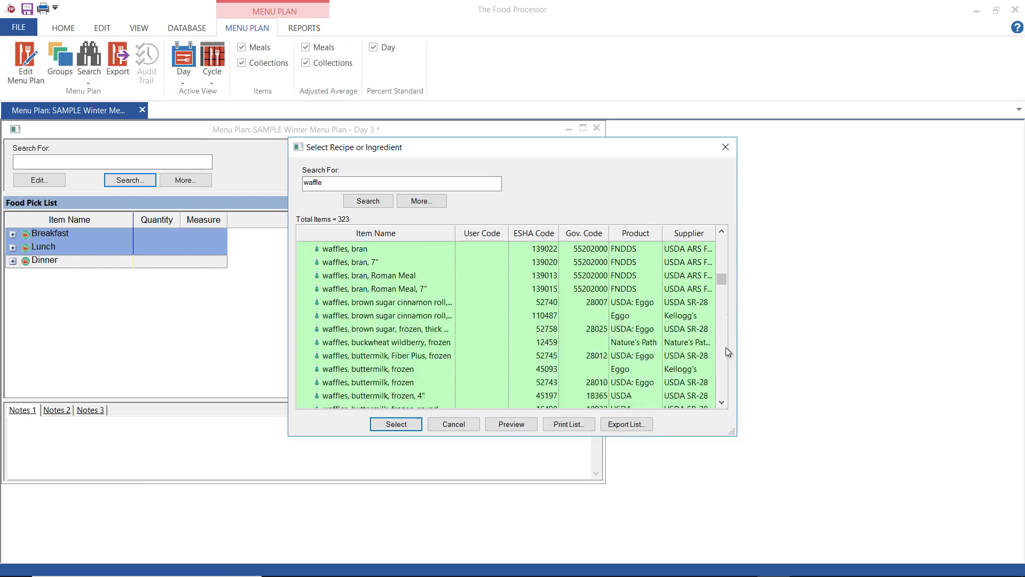
double_click(390, 374)
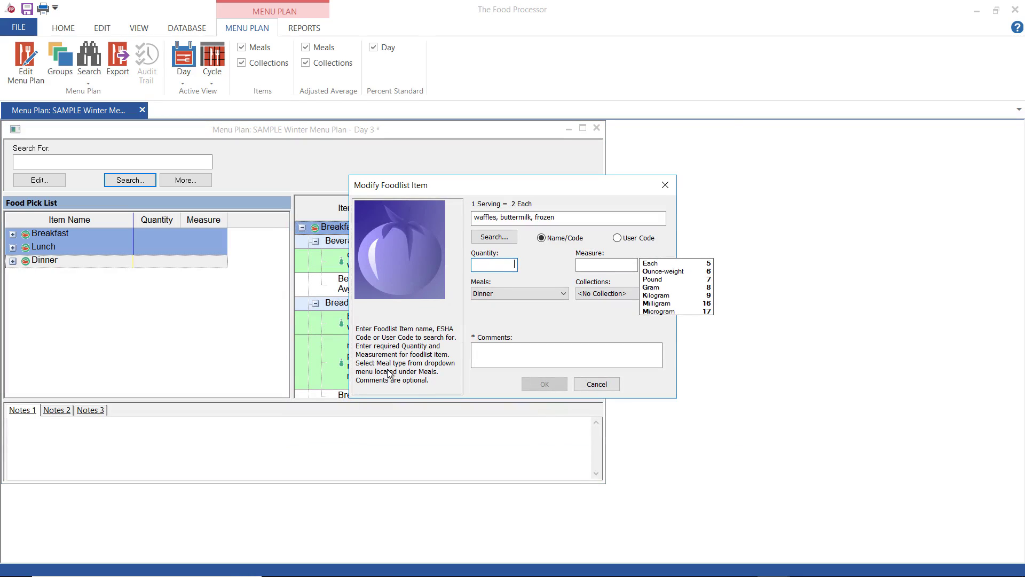
text(2)
key(Tab)
key(Return)
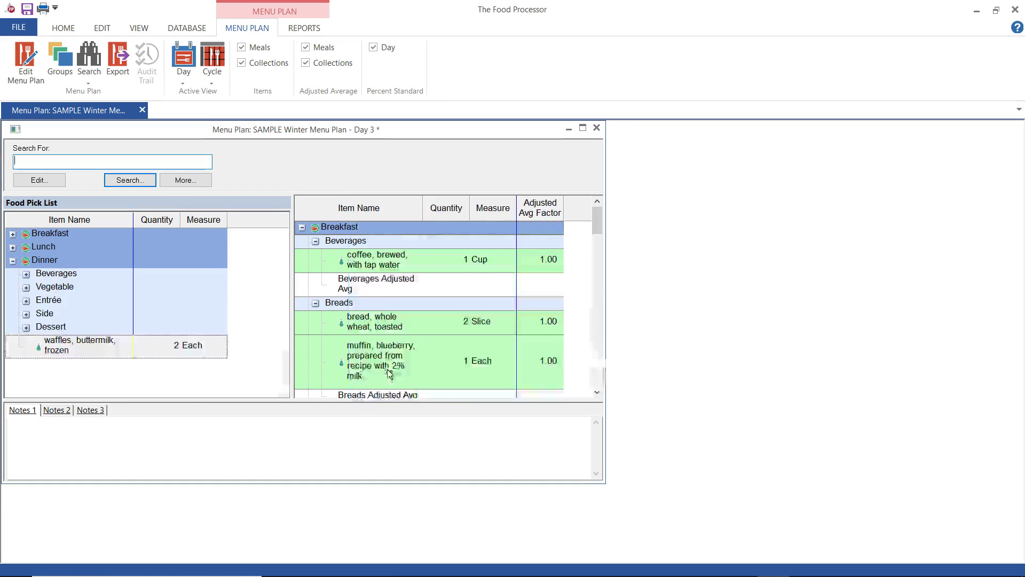
Modify the frozen buttermilk waffles in the pick list, changing their meal to No Meal
click(57, 348)
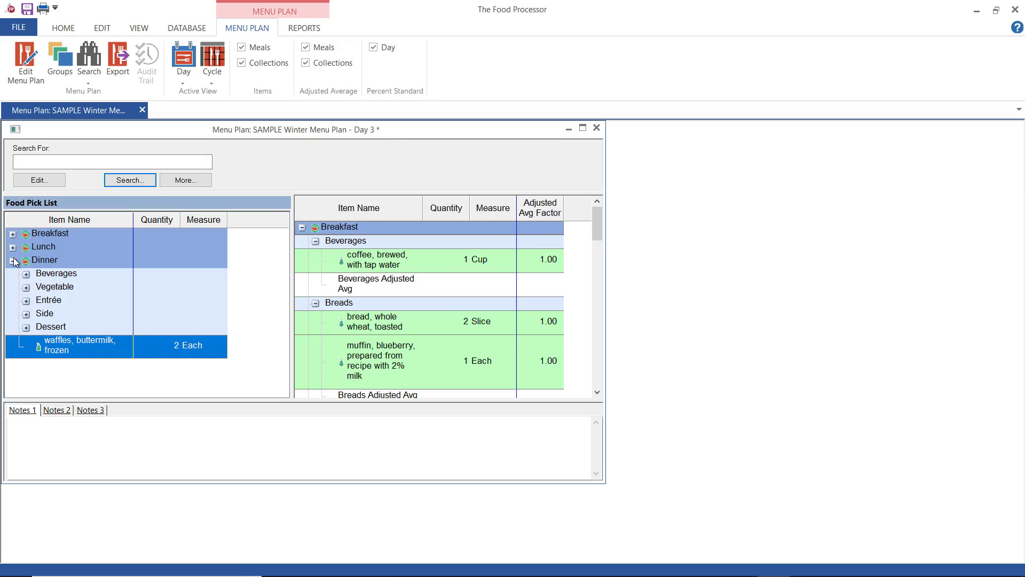
right_click(70, 337)
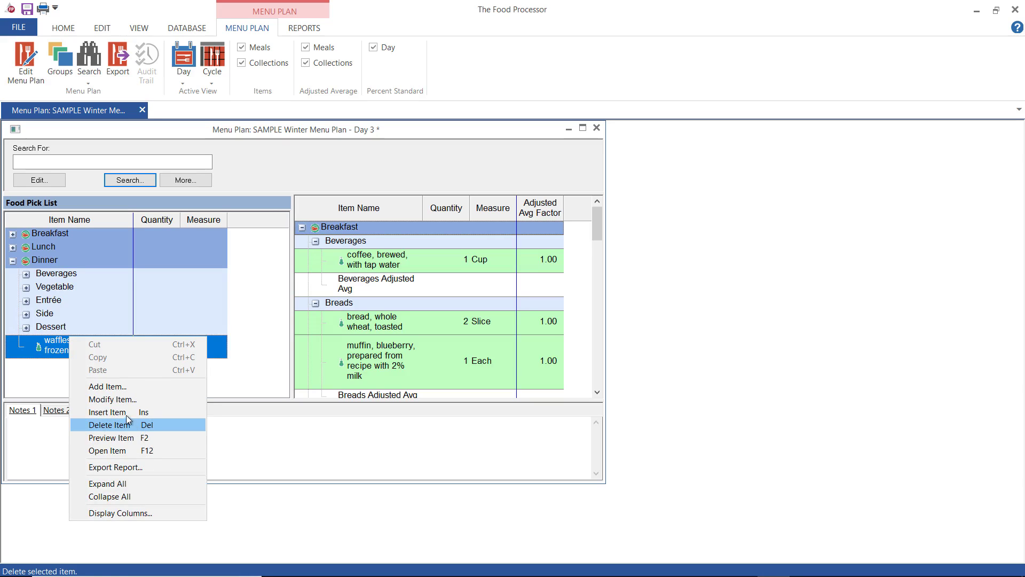
click(124, 398)
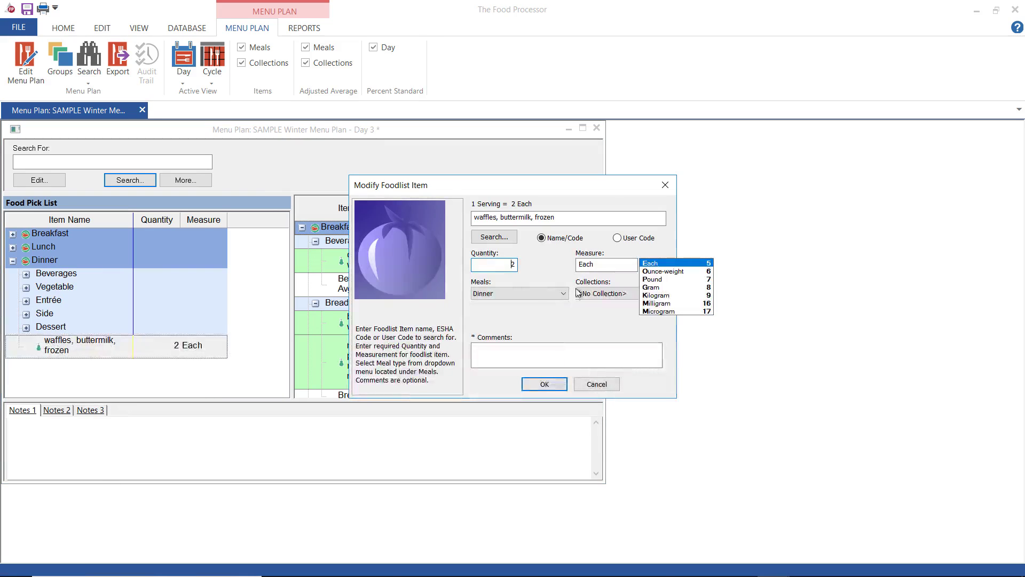
click(534, 295)
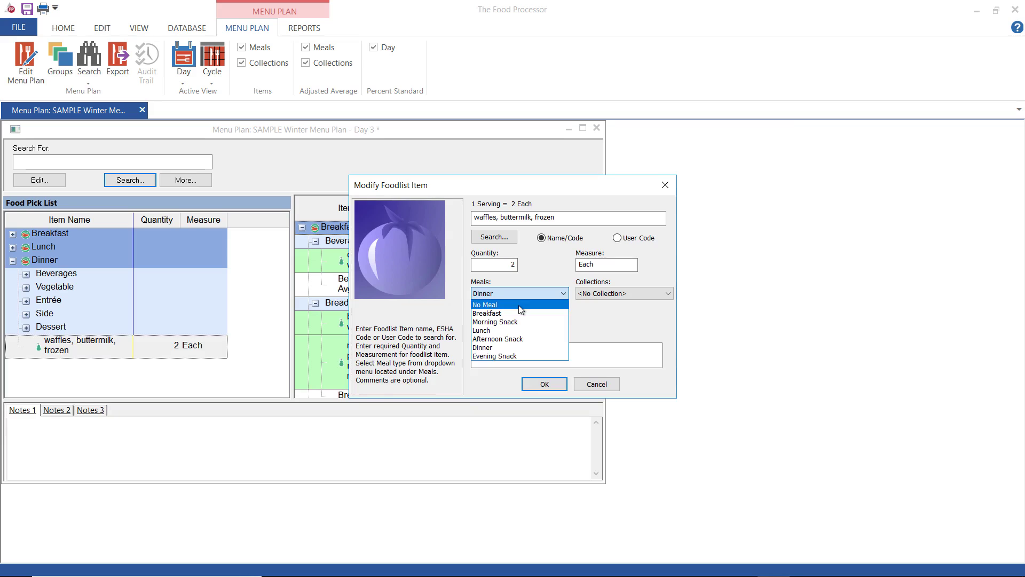
click(519, 305)
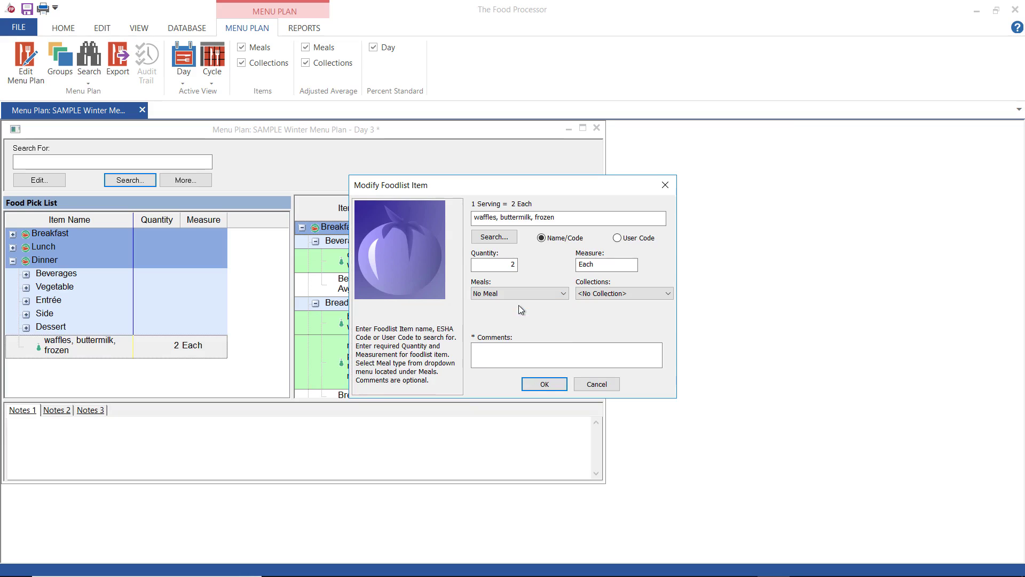
click(548, 386)
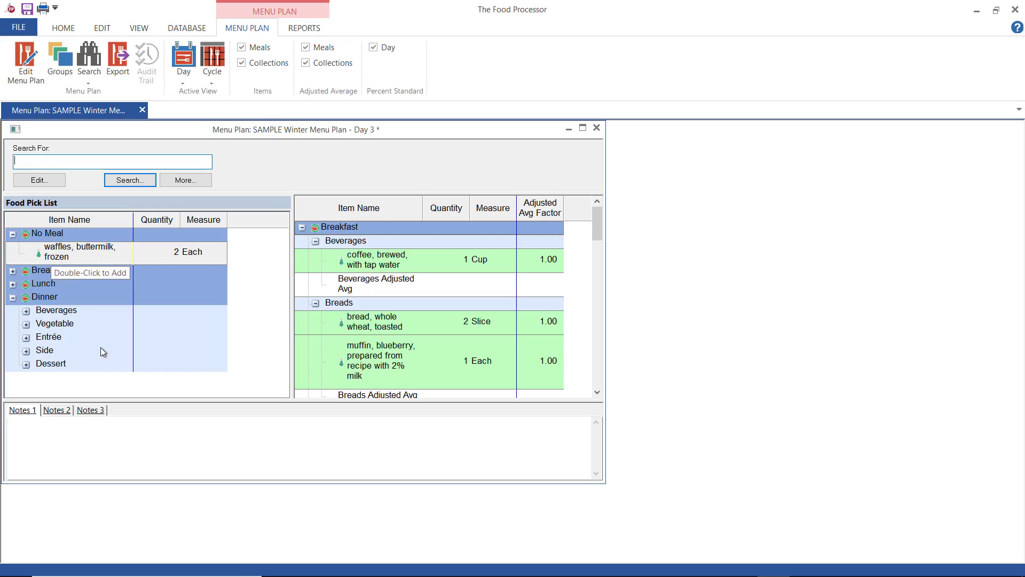
Move the frozen buttermilk waffles into the Breakfast Breads collection of the pick list and expand that collection
click(12, 271)
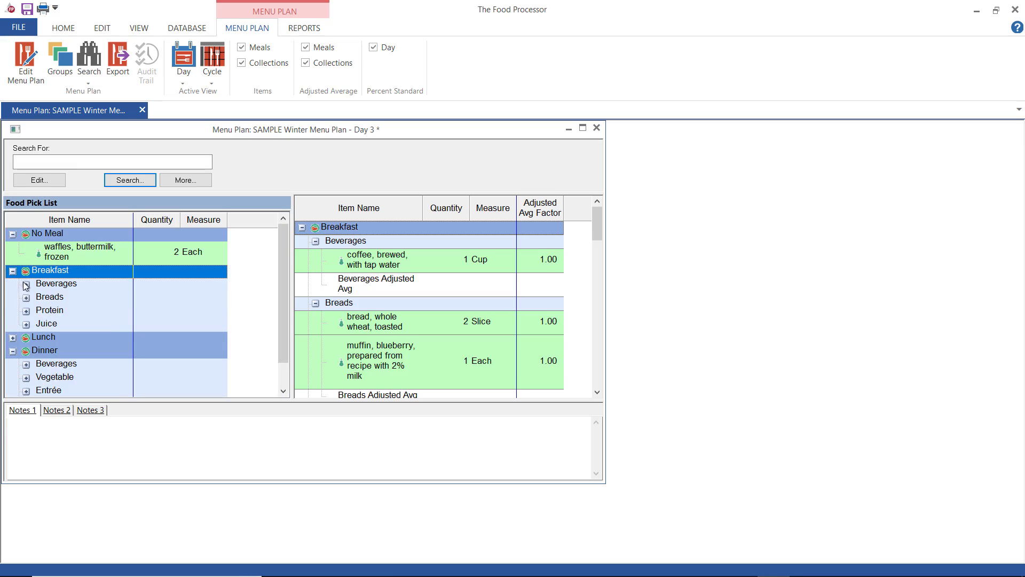
click(63, 255)
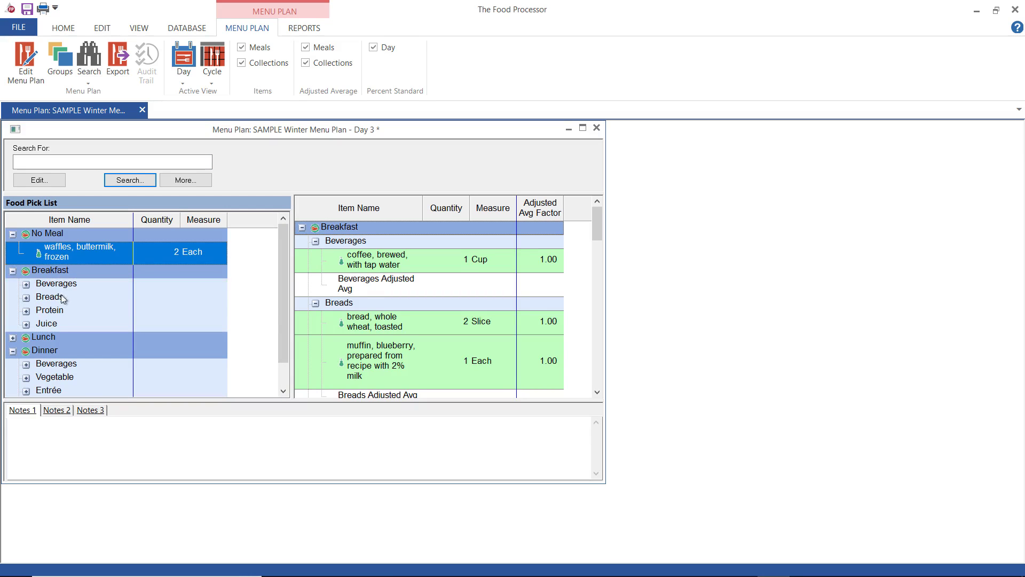
drag(62, 299, 59, 293)
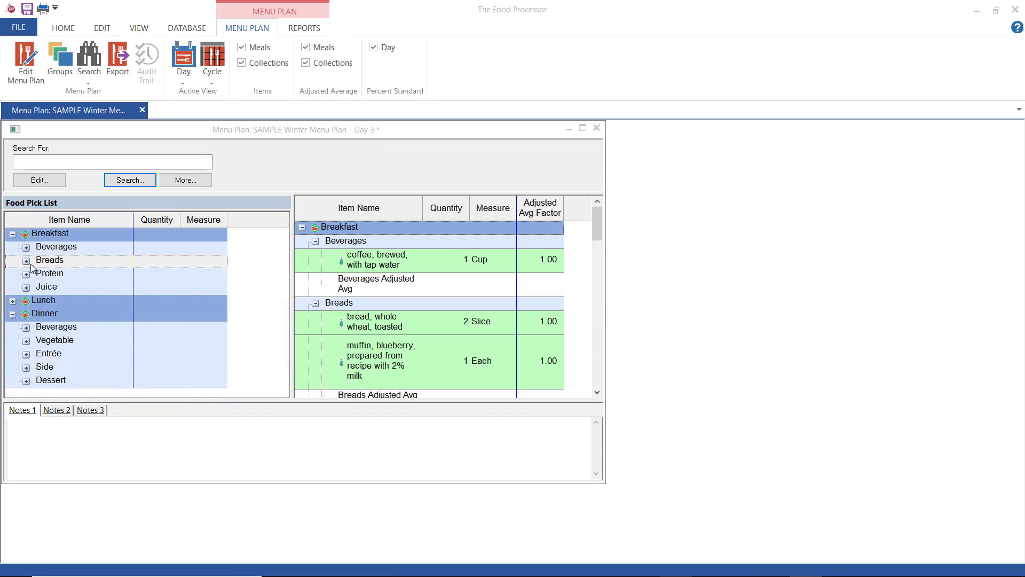
click(27, 262)
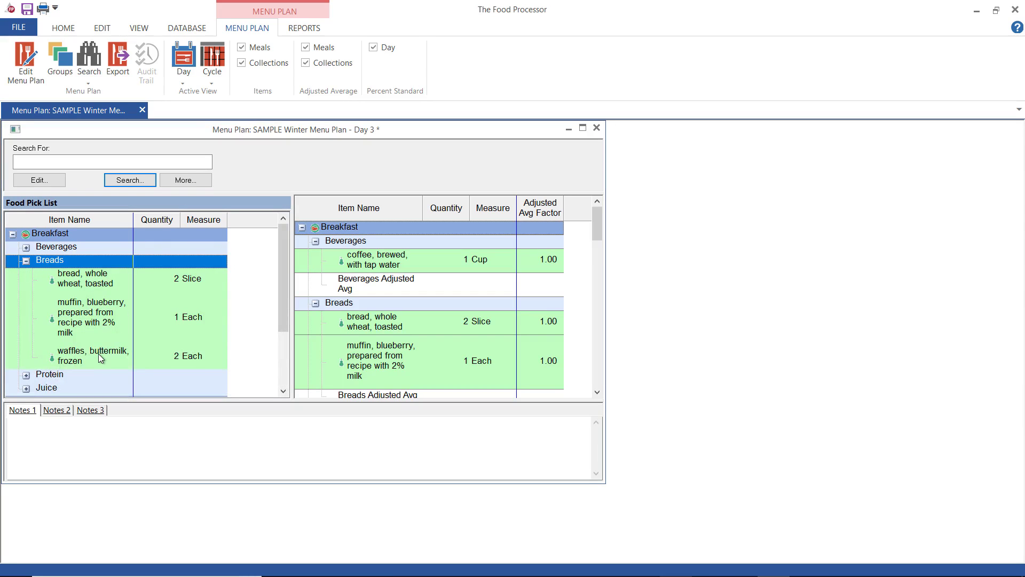